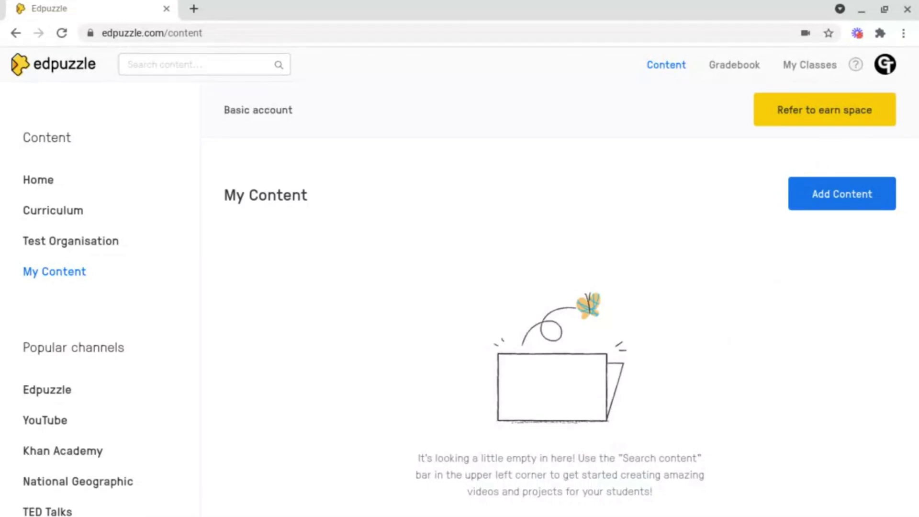
Open the Add Content menu to see the options for new content
{"action": "left_click", "coordinate": [828, 204]}
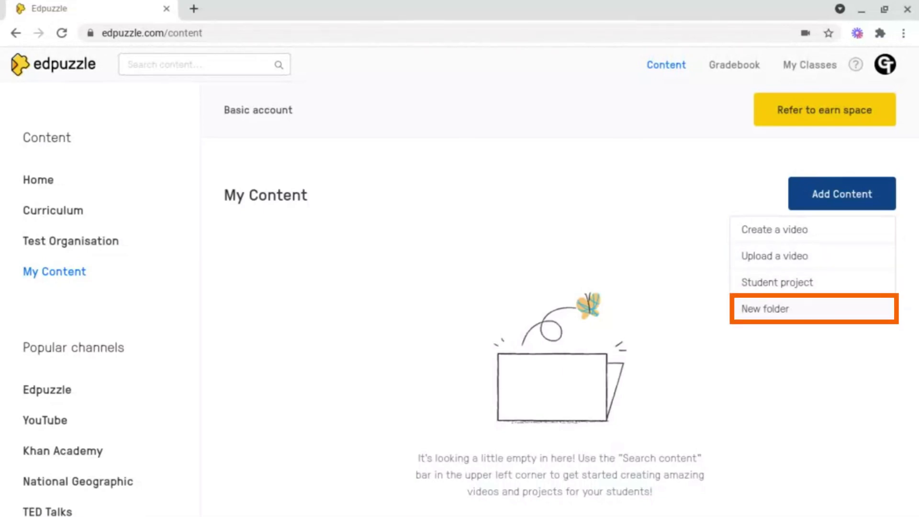
Upload Example Lesson.mp4 from Downloads and open the Example Lesson video page
{"action": "left_click", "coordinate": [792, 261]}
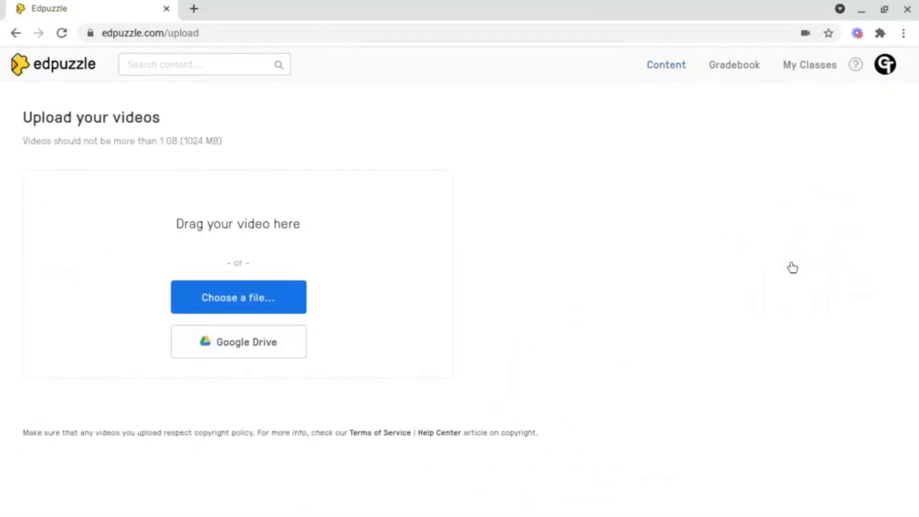
{"action": "left_click", "coordinate": [246, 307]}
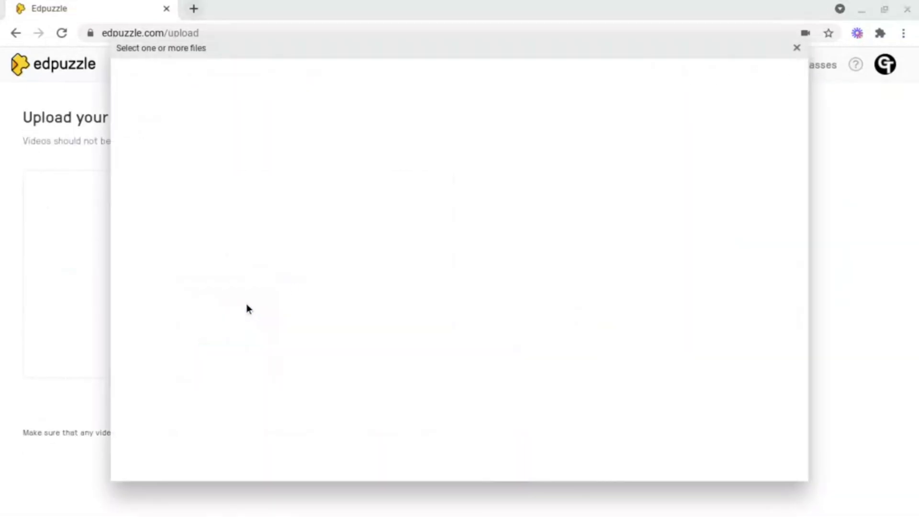
{"action": "left_click", "coordinate": [399, 173]}
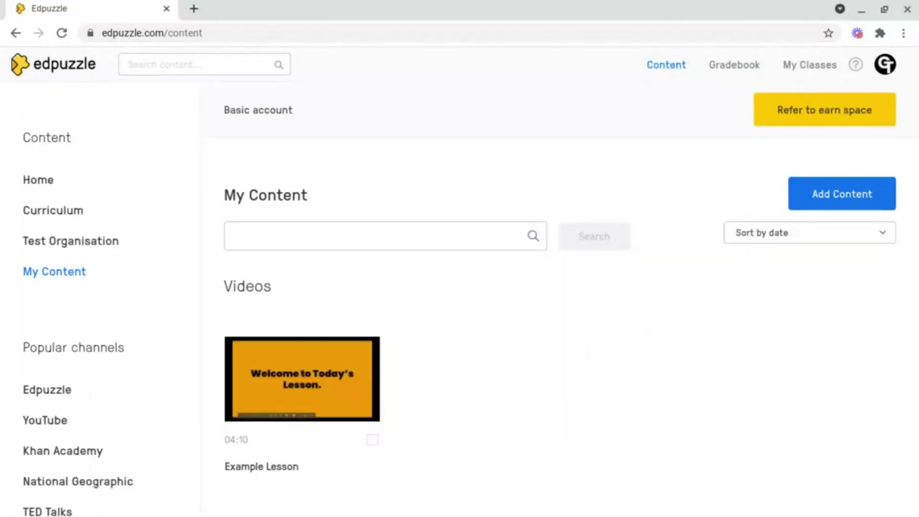
{"action": "left_click", "coordinate": [274, 466]}
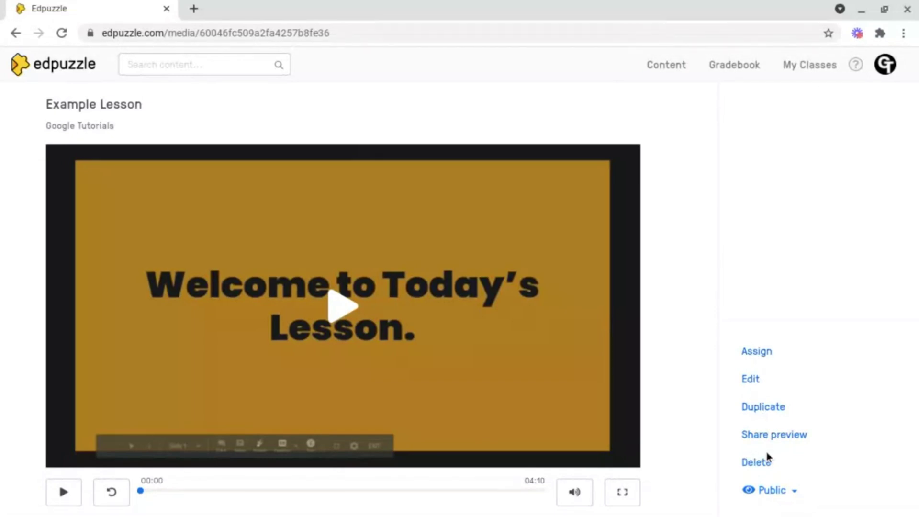
Open Example Lesson in the editor, view Voiceover, then go to Questions
{"action": "left_click", "coordinate": [751, 380]}
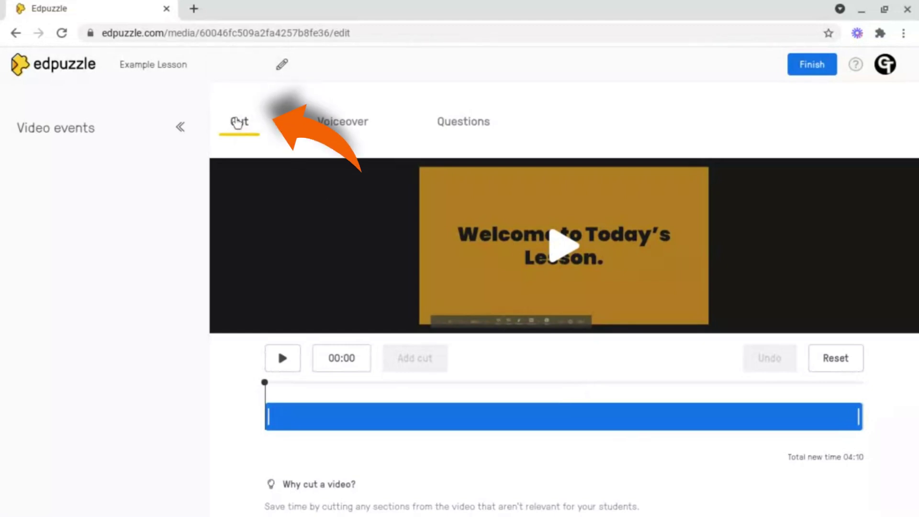
{"action": "left_click", "coordinate": [331, 121]}
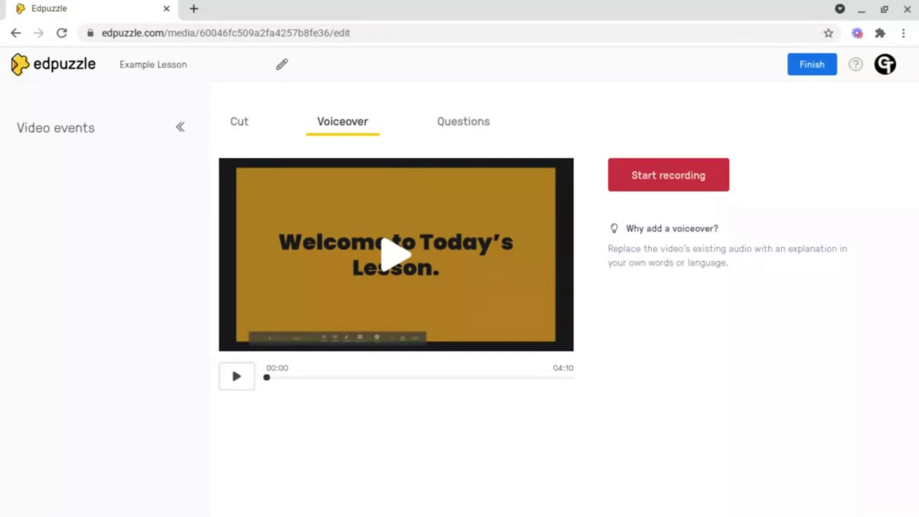
{"action": "left_click", "coordinate": [464, 121]}
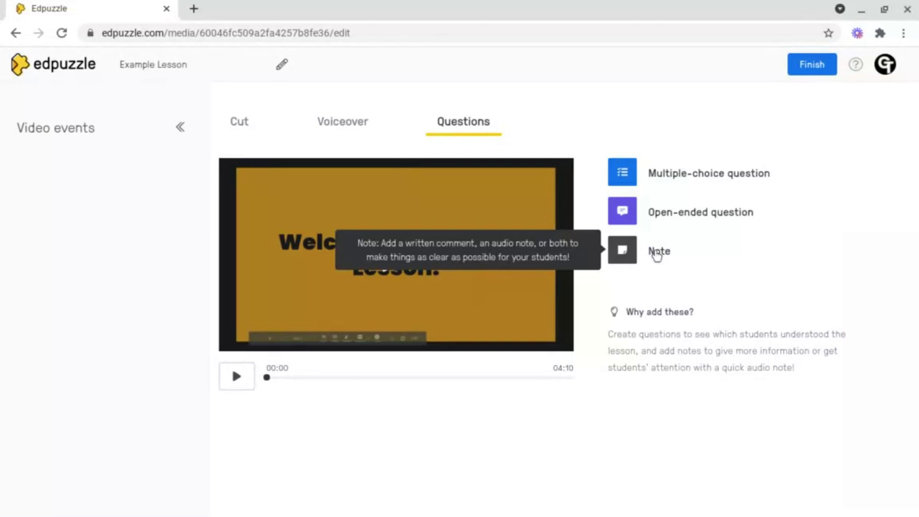
Write a multiple-choice 'Question' with choices 'Answer 1' and 'Answer 2', marking Answer 1 correct
{"action": "left_click", "coordinate": [690, 178]}
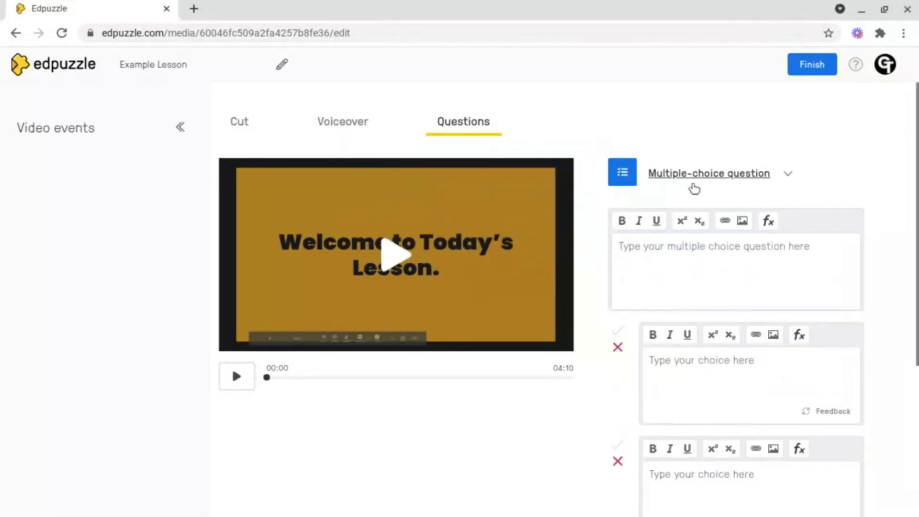
{"action": "scroll", "coordinate": [742, 211], "scroll_direction": "down", "scroll_amount": 2}
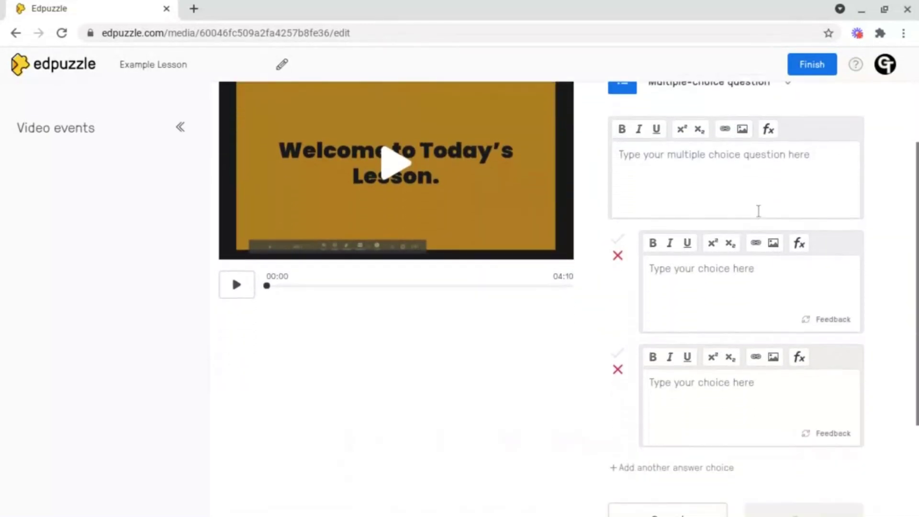
{"action": "left_click", "coordinate": [781, 195]}
{"action": "type", "text": "Question"}
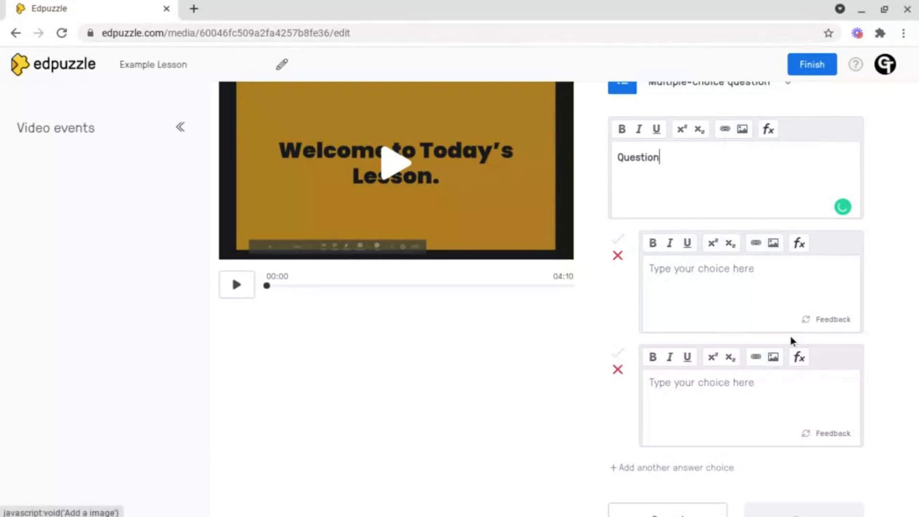
{"action": "left_click", "coordinate": [734, 277]}
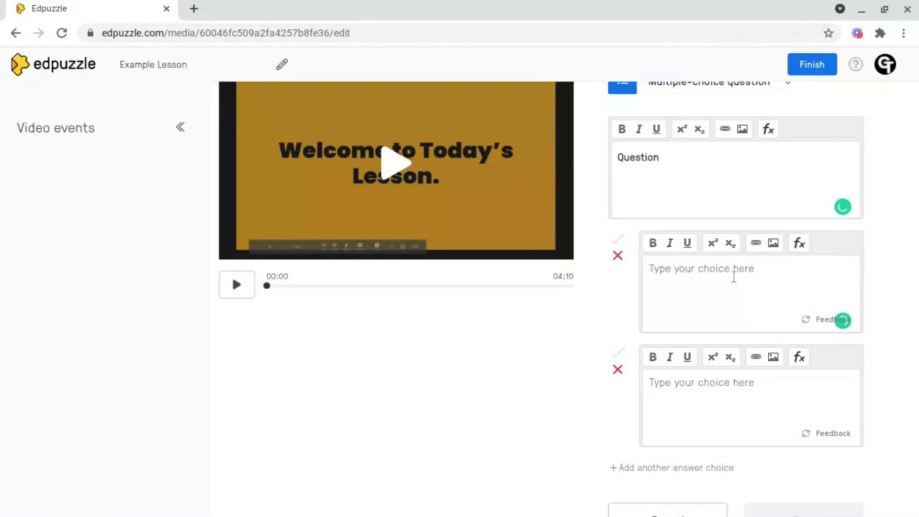
{"action": "type", "text": "Answer 1"}
{"action": "key", "text": "Tab"}
{"action": "type", "text": "Answer 2"}
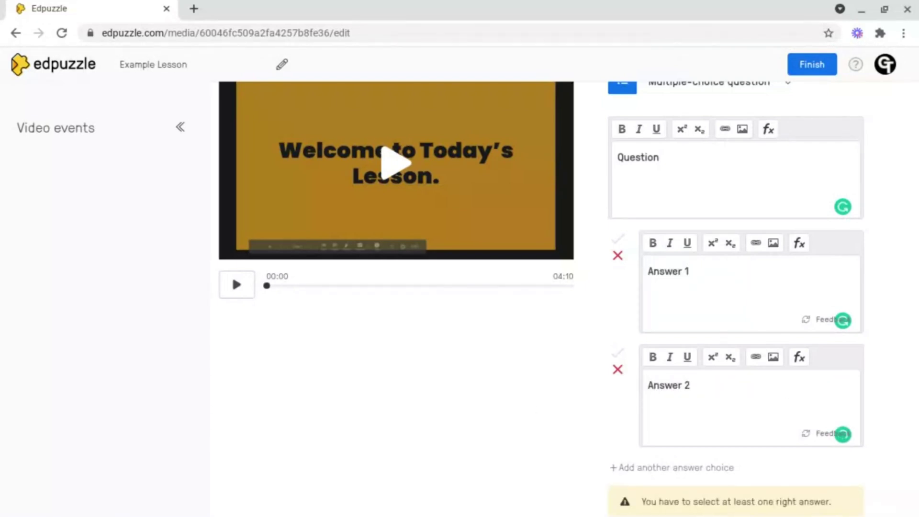
{"action": "left_click", "coordinate": [617, 254]}
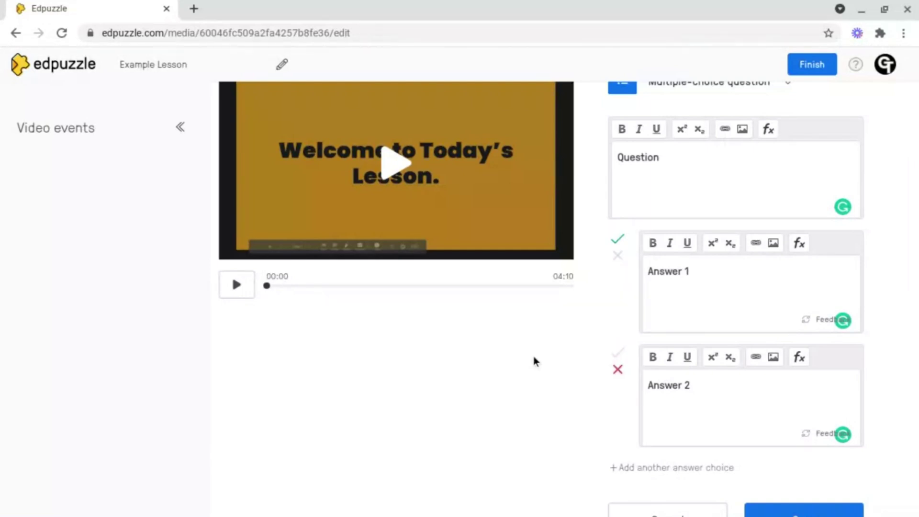
Add a third answer choice reading 'Answer 3'
{"action": "scroll", "coordinate": [556, 364], "scroll_direction": "down", "scroll_amount": 2}
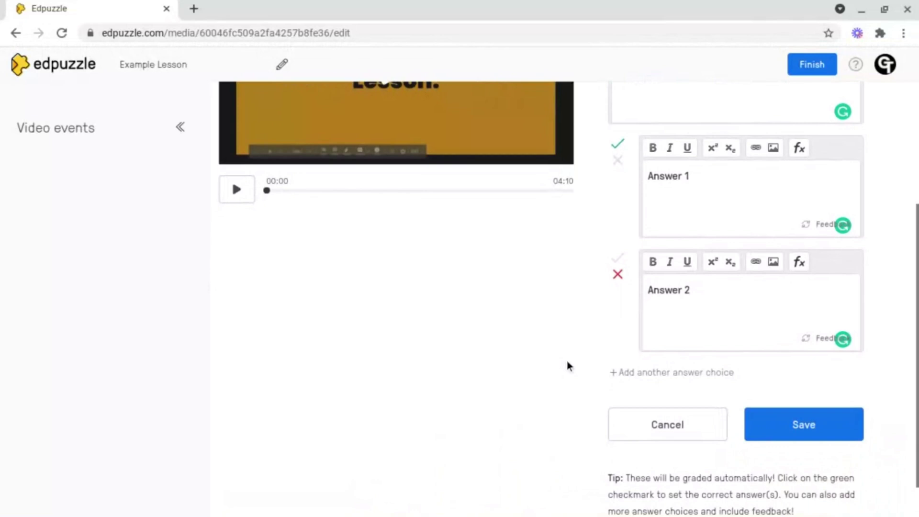
{"action": "left_click", "coordinate": [673, 374]}
{"action": "scroll", "coordinate": [676, 375], "scroll_direction": "down", "scroll_amount": 3}
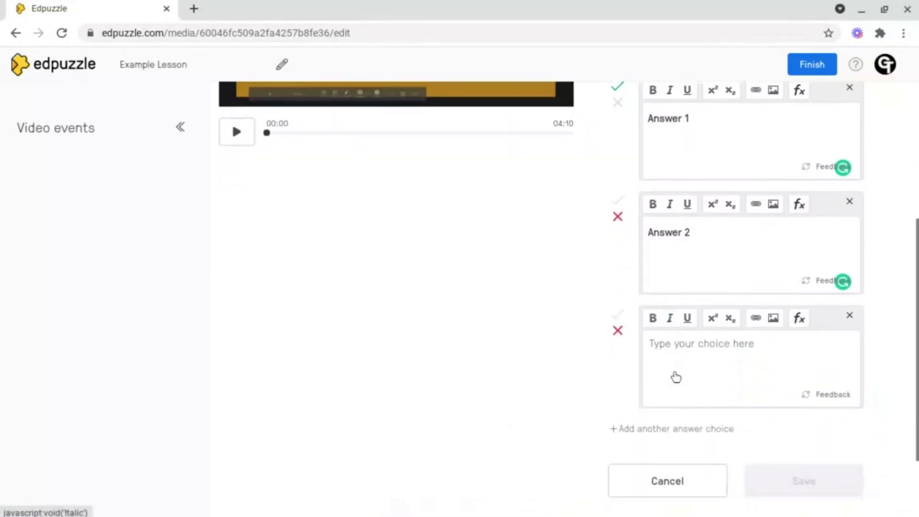
{"action": "left_click", "coordinate": [704, 297]}
{"action": "type", "text": "Answer 3"}
{"action": "scroll", "coordinate": [564, 378], "scroll_direction": "up", "scroll_amount": 1}
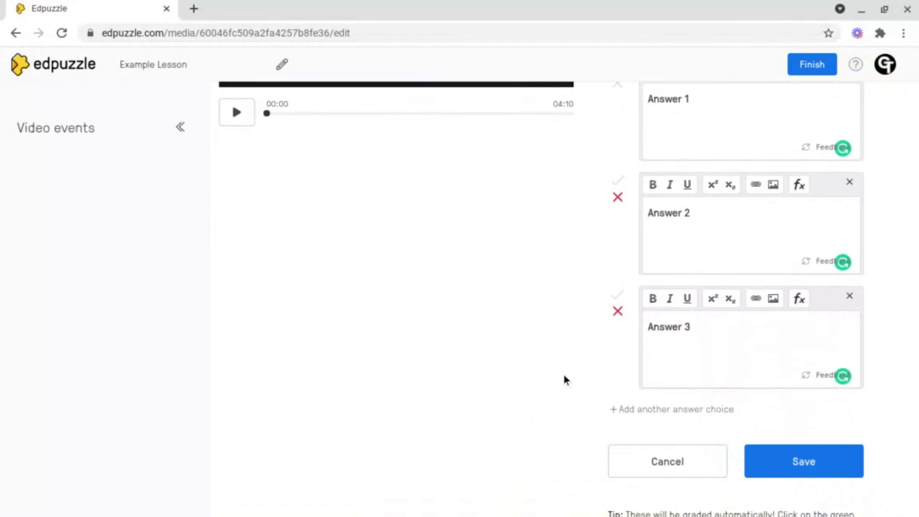
Save the question, move its timeline marker to 03:58, and continue playback
{"action": "left_click", "coordinate": [845, 463]}
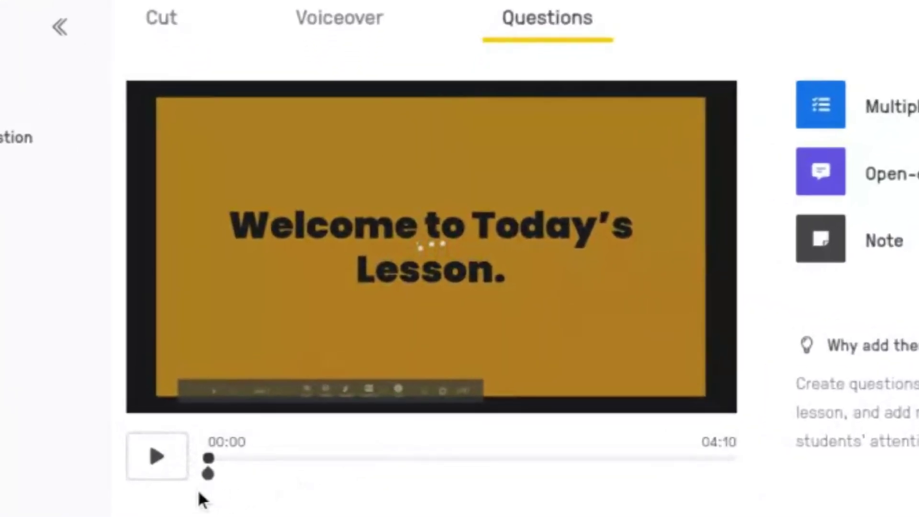
{"action": "mouse_move", "coordinate": [213, 478]}
{"action": "left_mouse_down"}
{"action": "mouse_move", "coordinate": [589, 487]}
{"action": "mouse_move", "coordinate": [680, 485]}
{"action": "mouse_move", "coordinate": [710, 473]}
{"action": "left_mouse_up"}
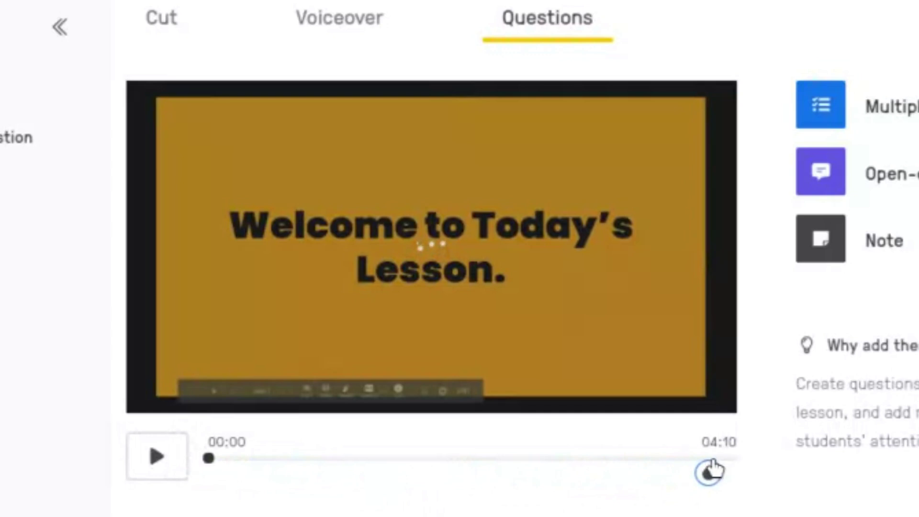
{"action": "left_click", "coordinate": [710, 473]}
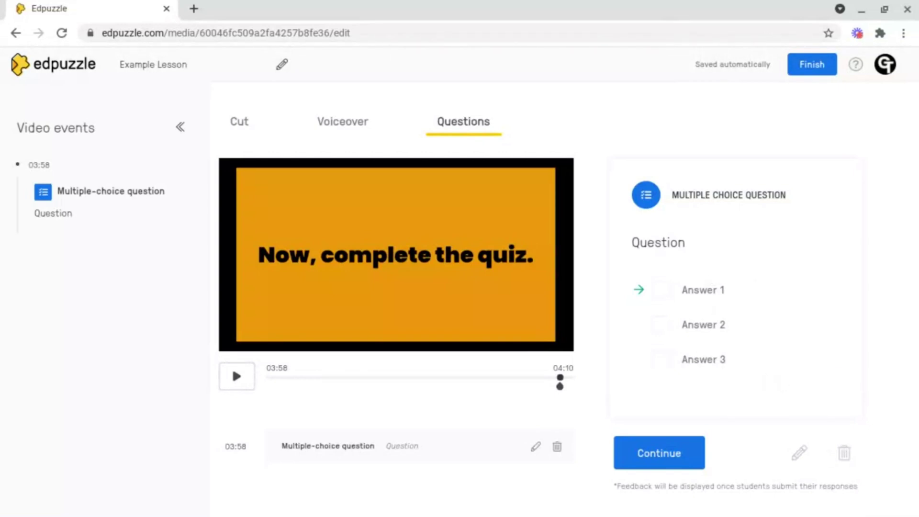
{"action": "left_click", "coordinate": [659, 453]}
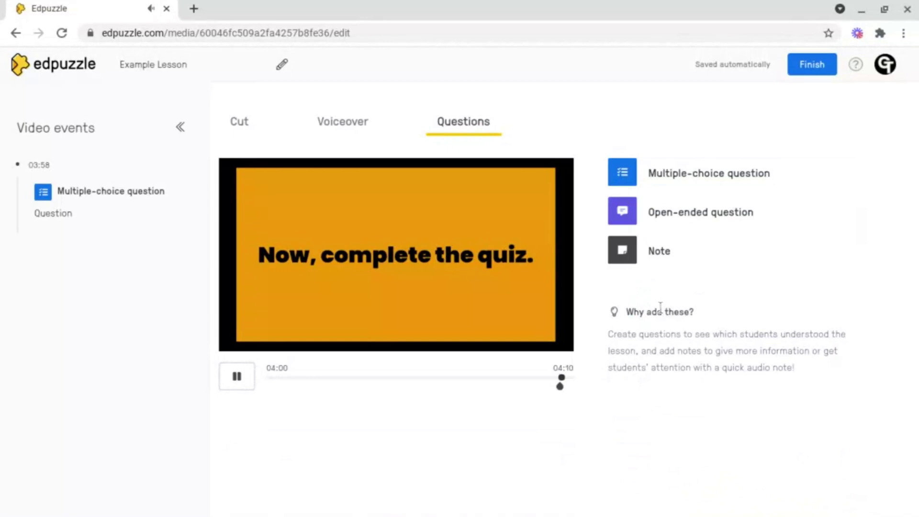
Pause the video preview in the editor
{"action": "left_click", "coordinate": [237, 376]}
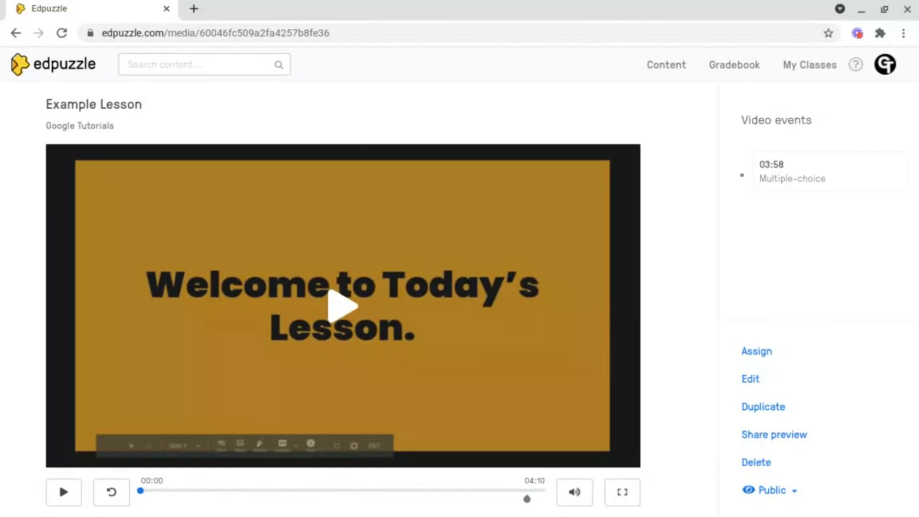
Start assigning the lesson and set its due date to January 19
{"action": "left_click", "coordinate": [765, 354]}
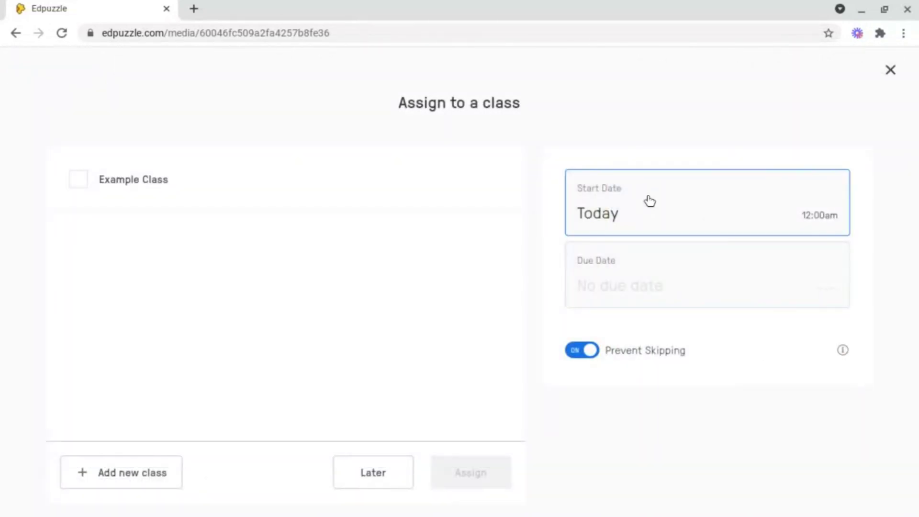
{"action": "left_click", "coordinate": [655, 202]}
{"action": "left_click", "coordinate": [750, 273]}
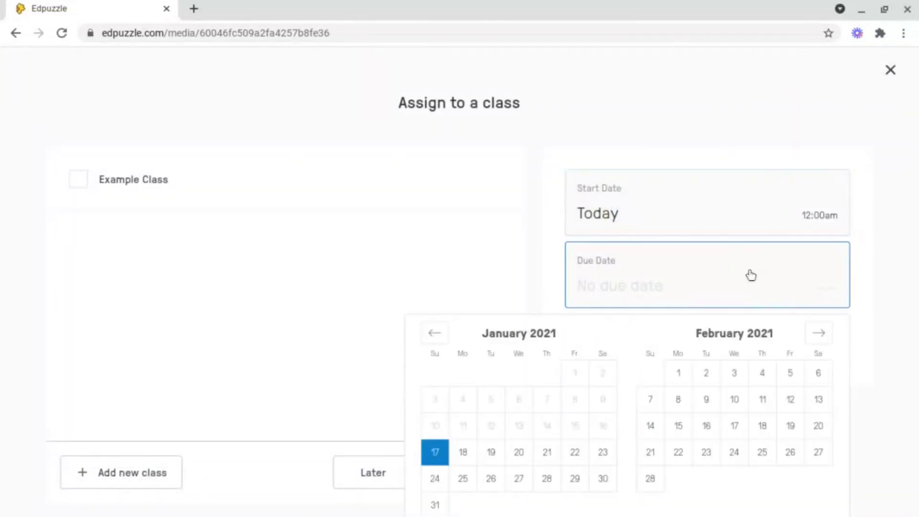
{"action": "left_click", "coordinate": [495, 456]}
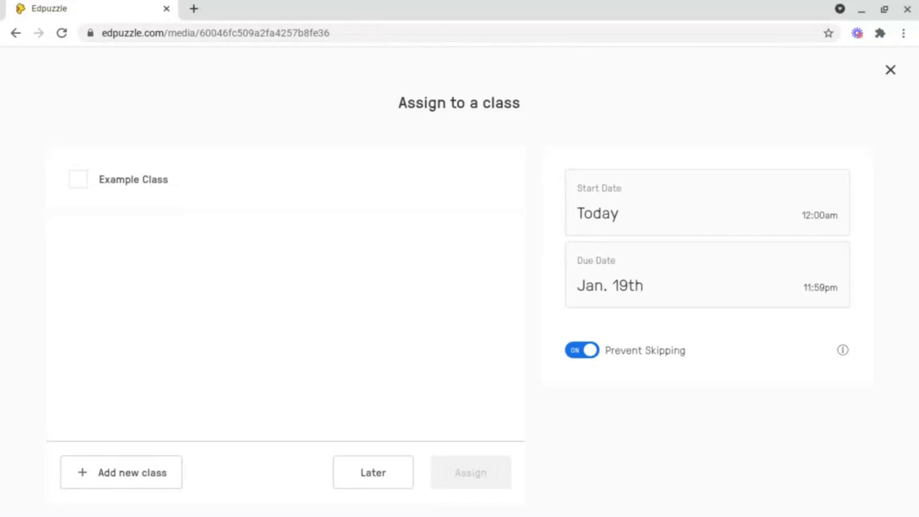
Dismiss the Add new class form and tick Example Class
{"action": "left_click", "coordinate": [120, 484]}
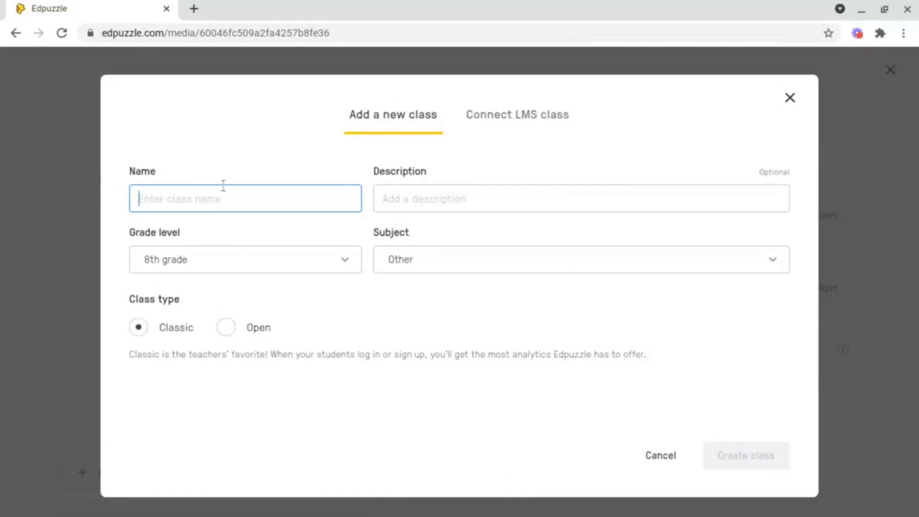
{"action": "left_click", "coordinate": [789, 98]}
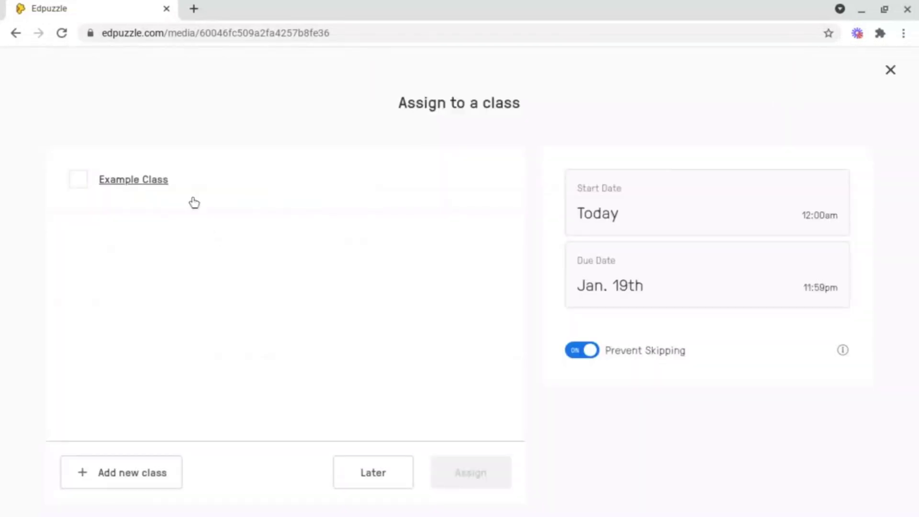
{"action": "left_click", "coordinate": [203, 185]}
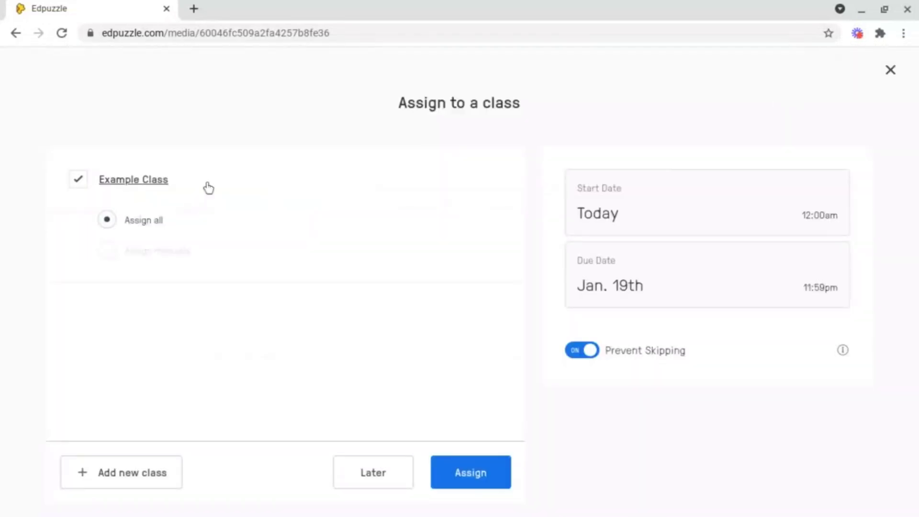
Assign the lesson to Example Class and copy its assignment link
{"action": "left_click", "coordinate": [462, 470]}
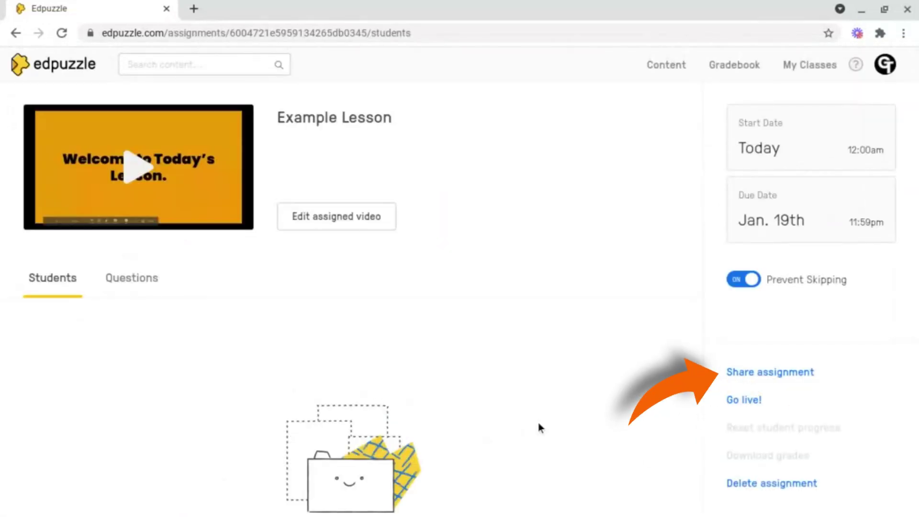
{"action": "left_click", "coordinate": [779, 373]}
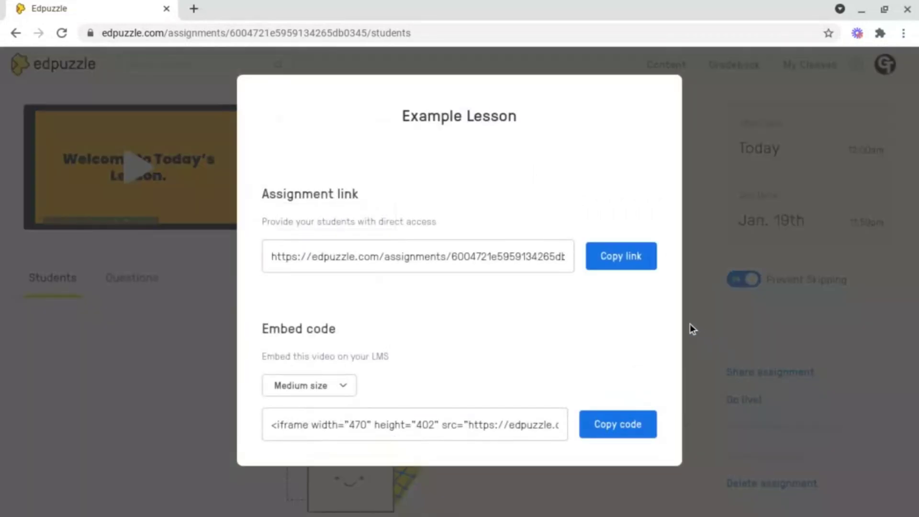
{"action": "left_click", "coordinate": [631, 256]}
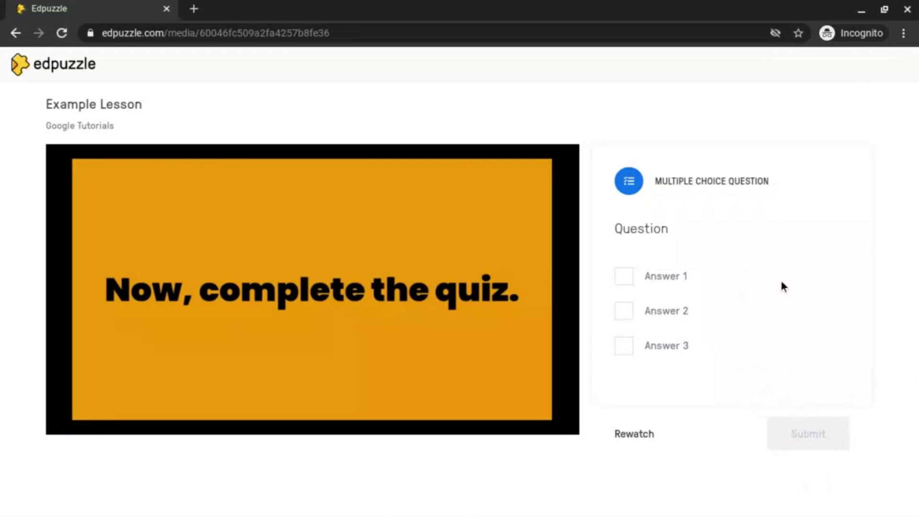
As the student, select Answer 1 and submit it
{"action": "left_click", "coordinate": [624, 276]}
{"action": "left_click", "coordinate": [824, 436]}
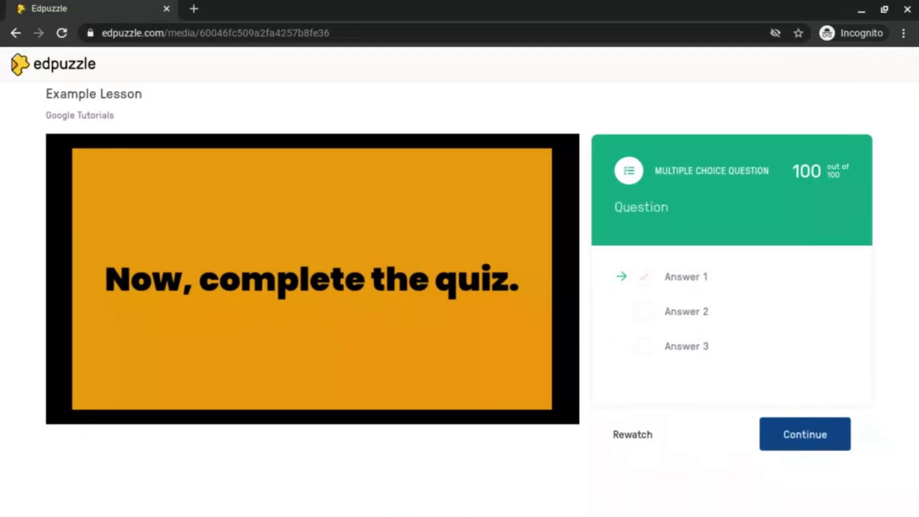